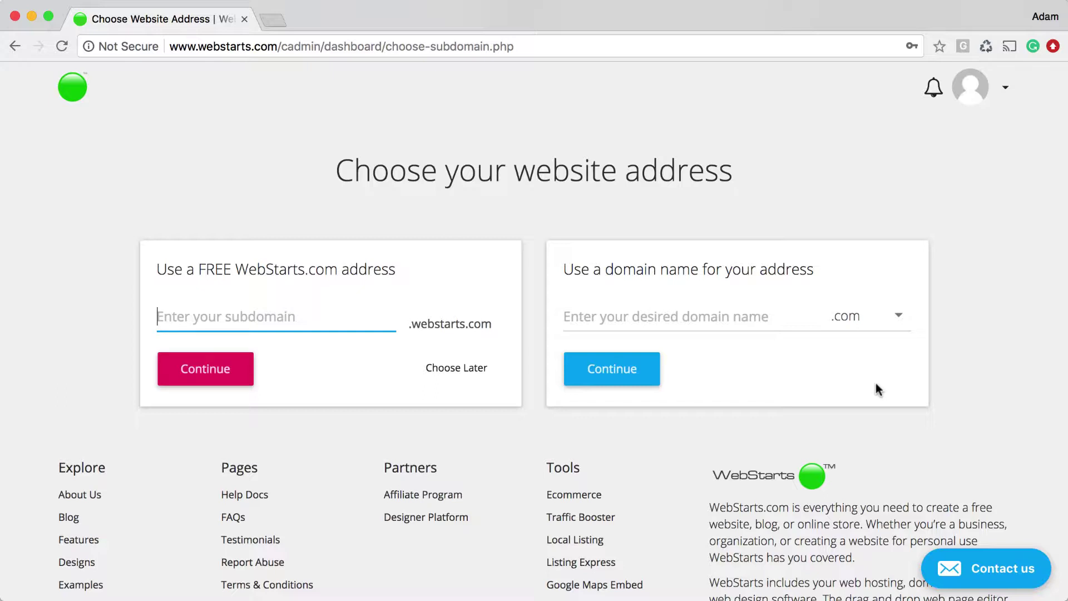
Keep the .com domain extension, skip choosing a website address, and dismiss the welcome video
left_click(895, 321)
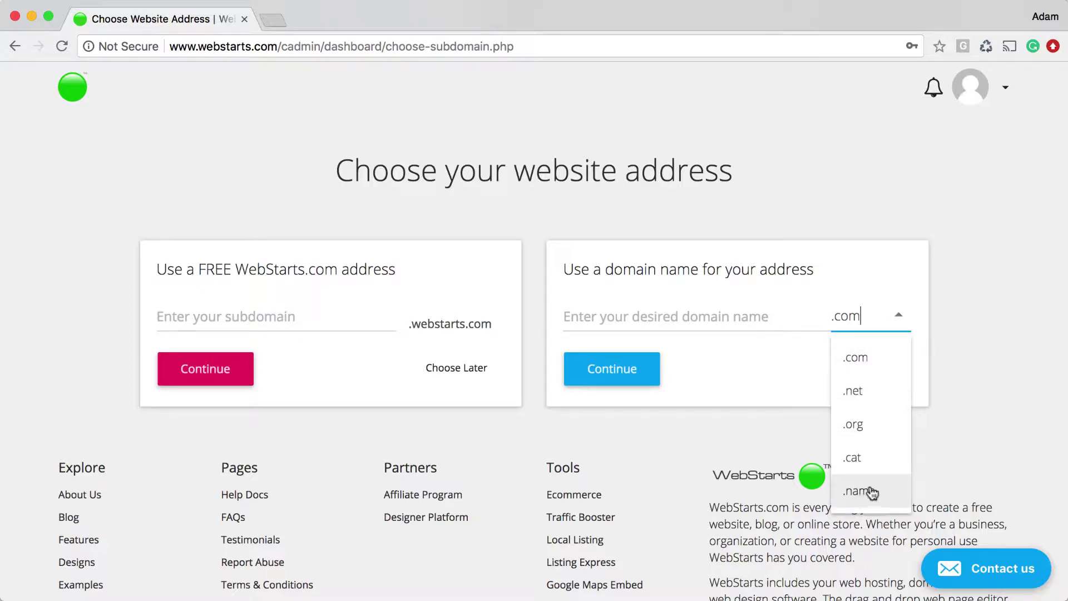
scroll(871, 492, "down", 5)
scroll(870, 494, "down", 5)
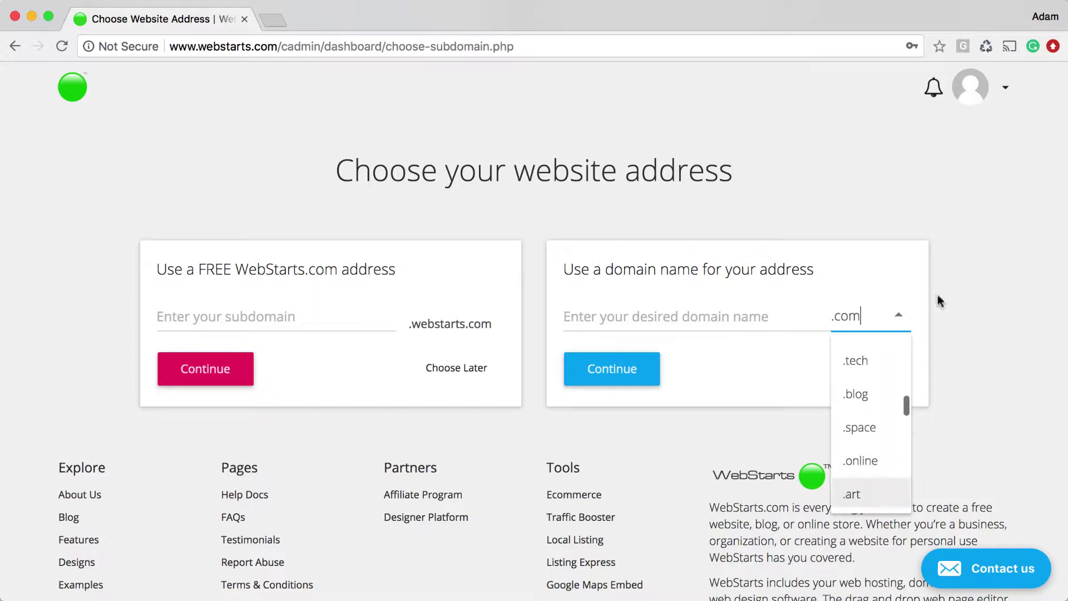
left_click(951, 288)
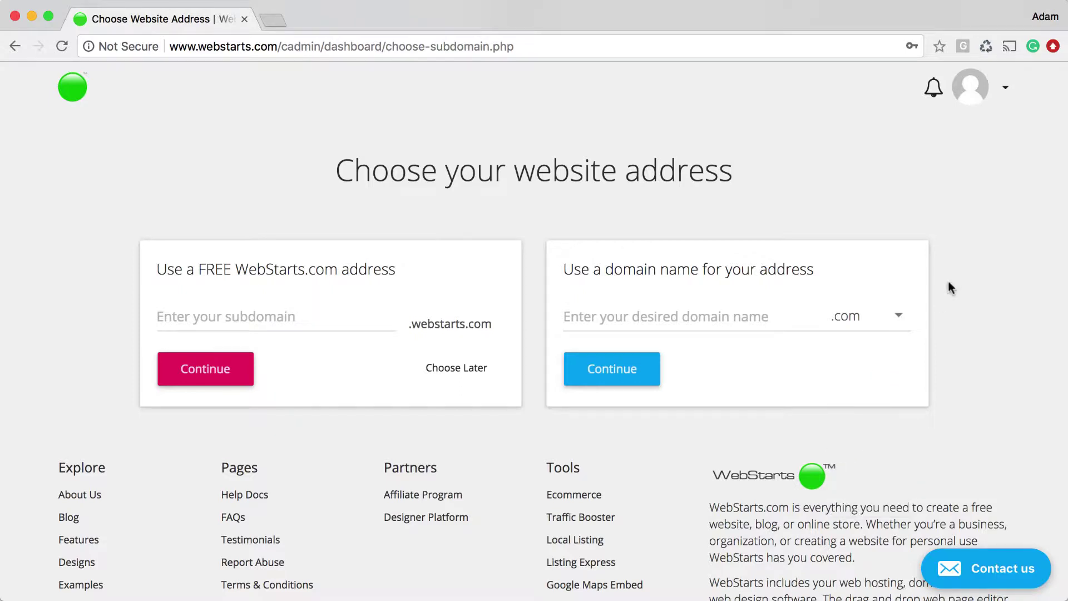
left_click(669, 316)
left_click(454, 376)
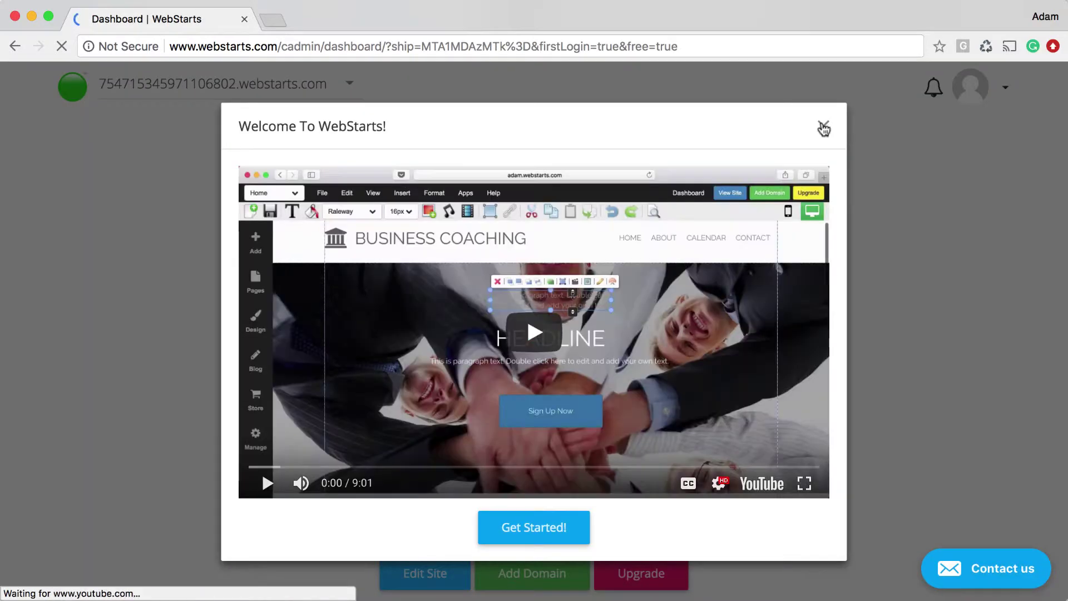
left_click(832, 127)
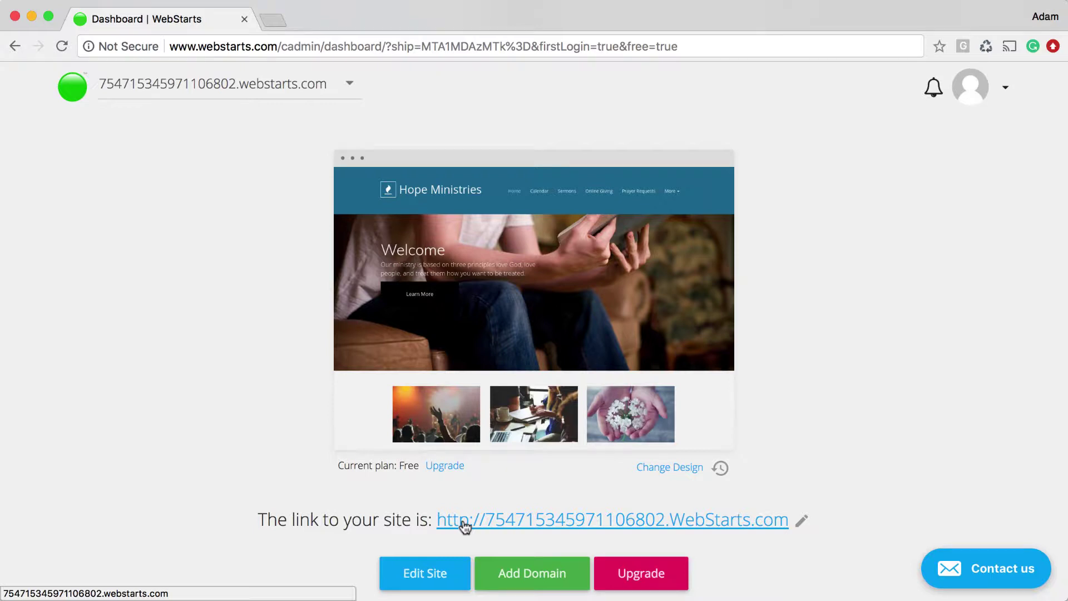
Try changing the site subdomain to 'hopeministry', which WebStarts rejects as unavailable
left_click(804, 521)
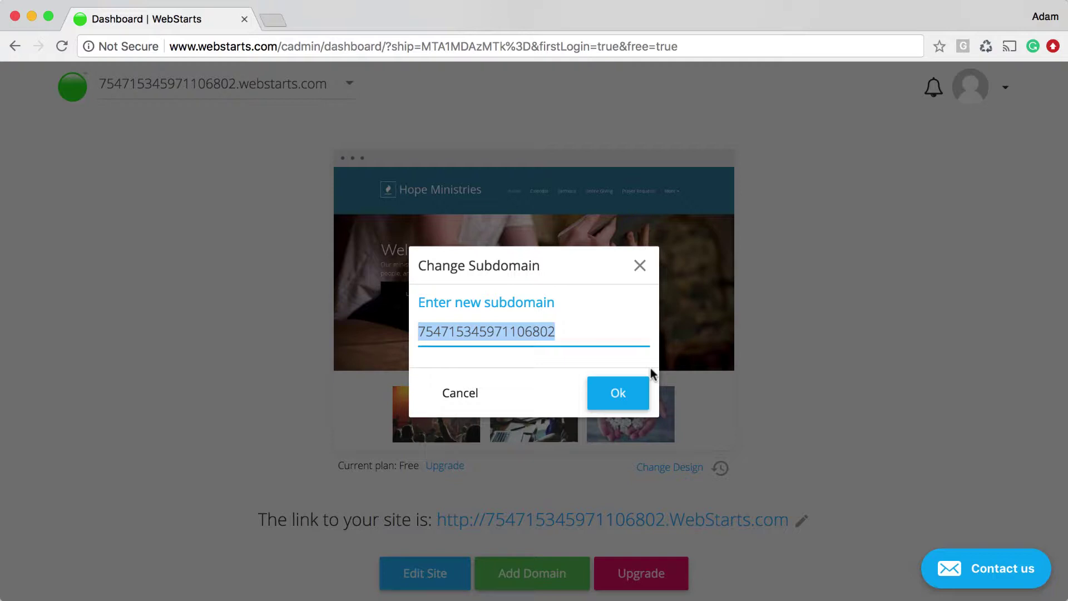
type("hope")
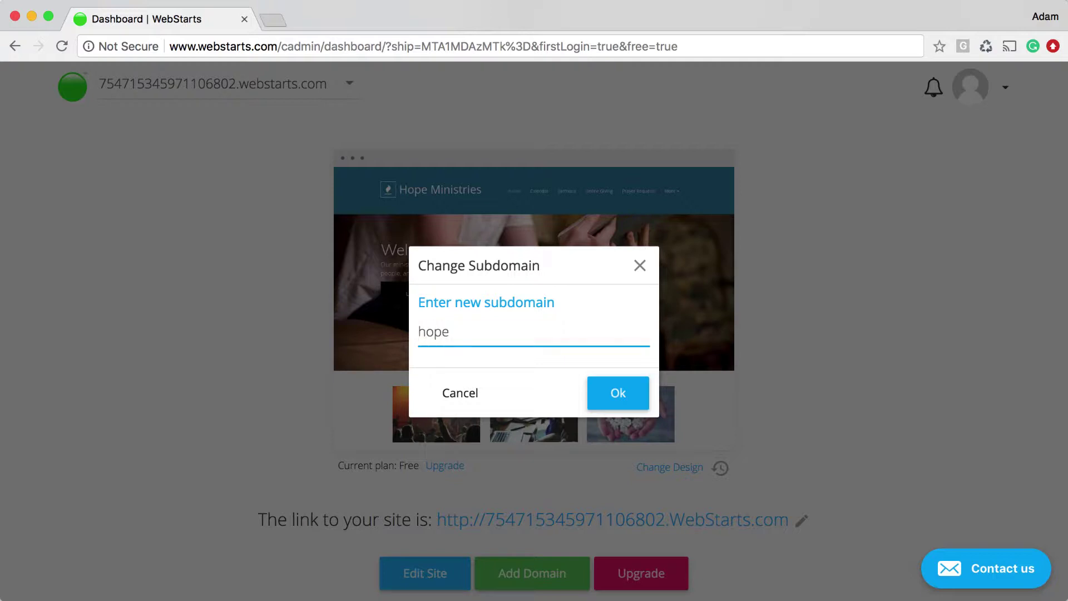
type("ministry")
left_click_drag(515, 334, 392, 324)
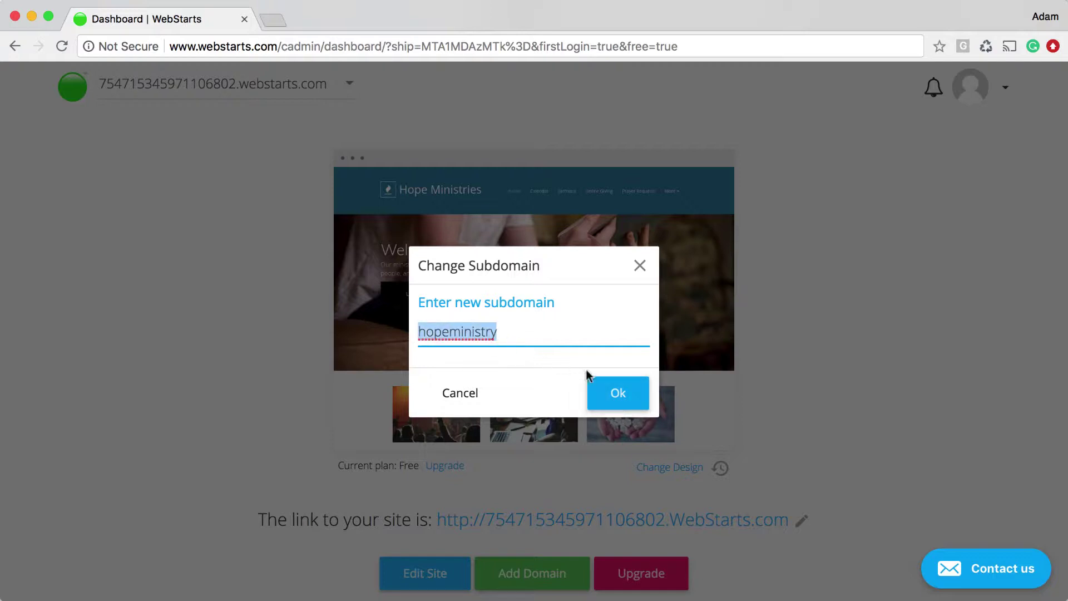
left_click(602, 392)
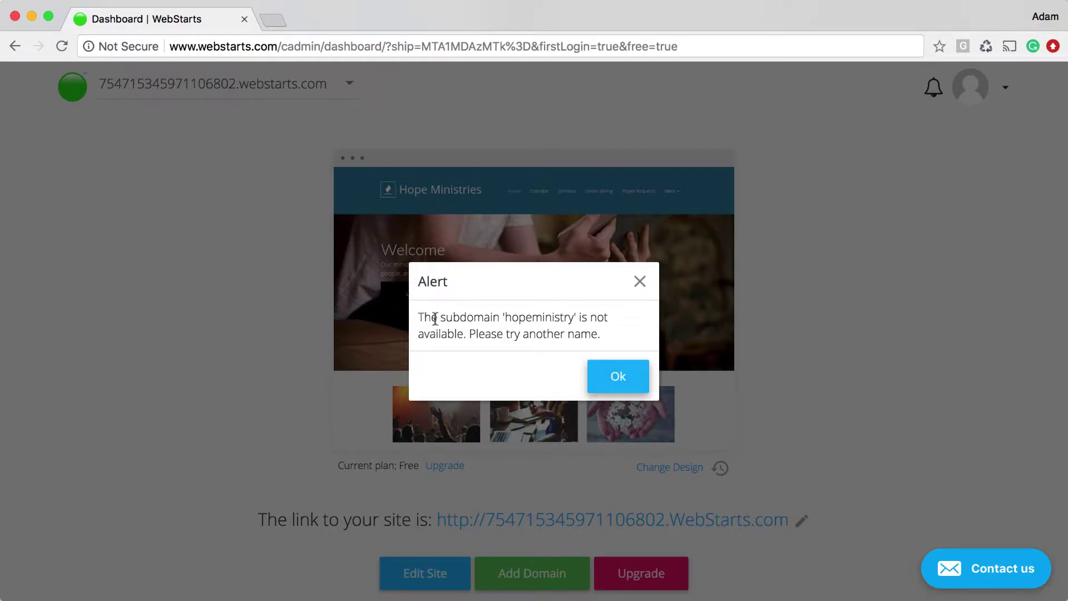
left_click_drag(419, 318, 594, 349)
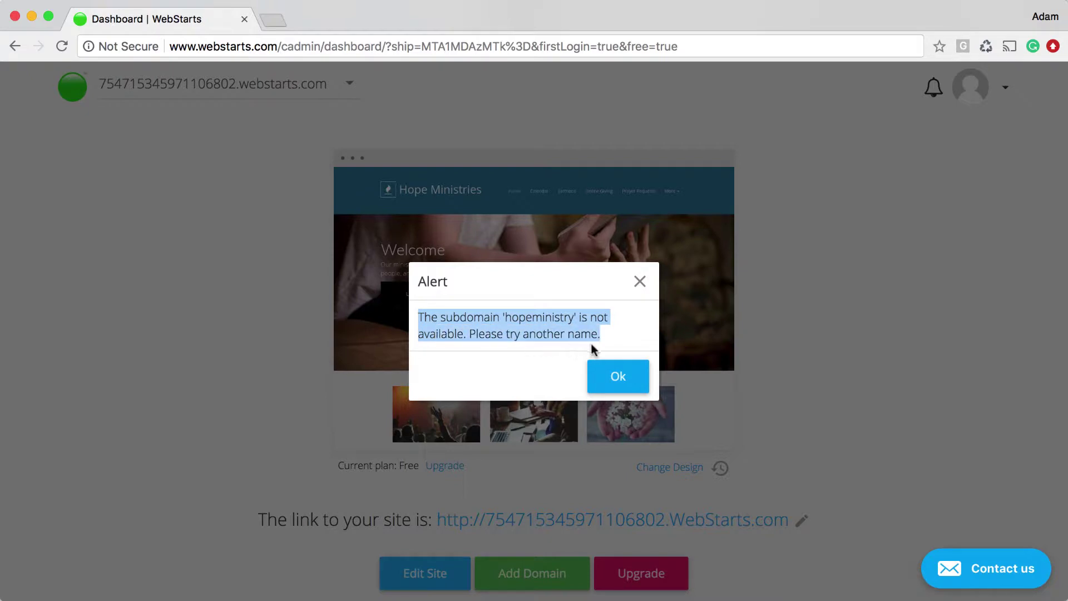
Dismiss the alert and change the subdomain to 'hopeministryinternational', confirming the success message
left_click(617, 377)
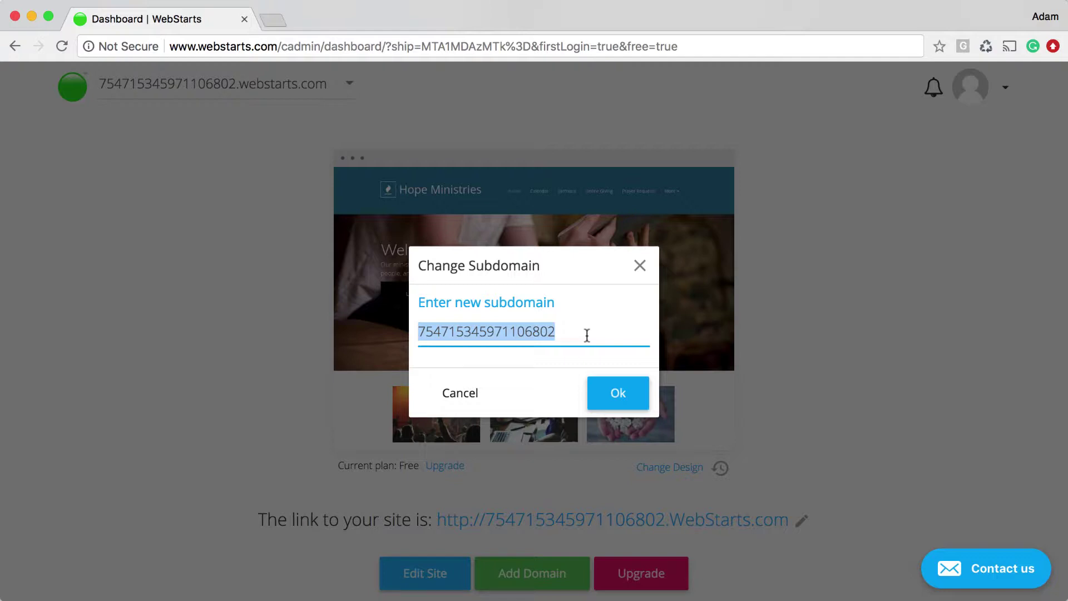
type("h")
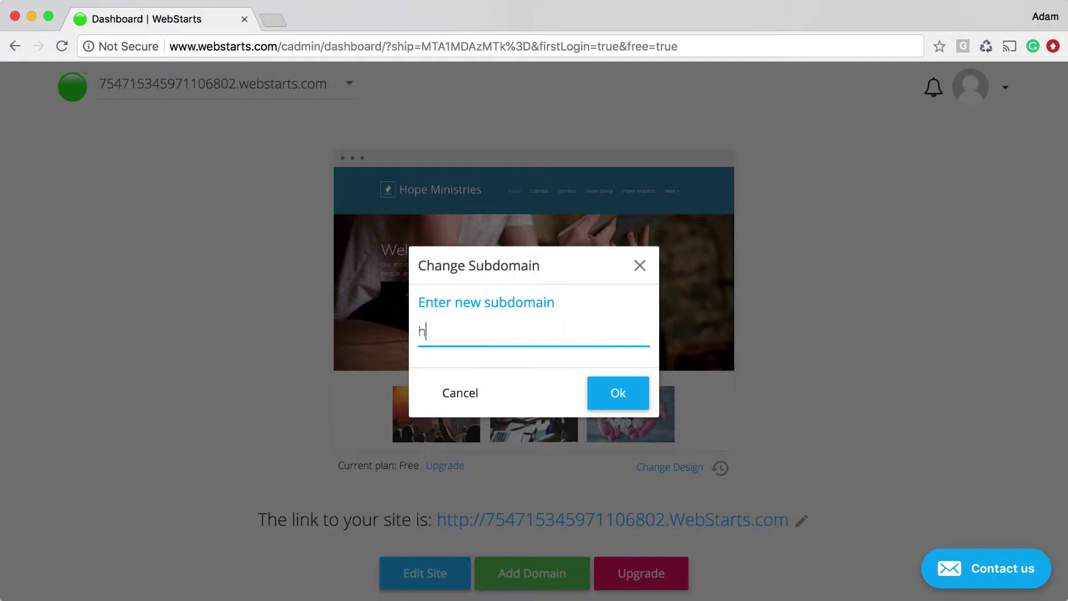
type("opeministryinternational")
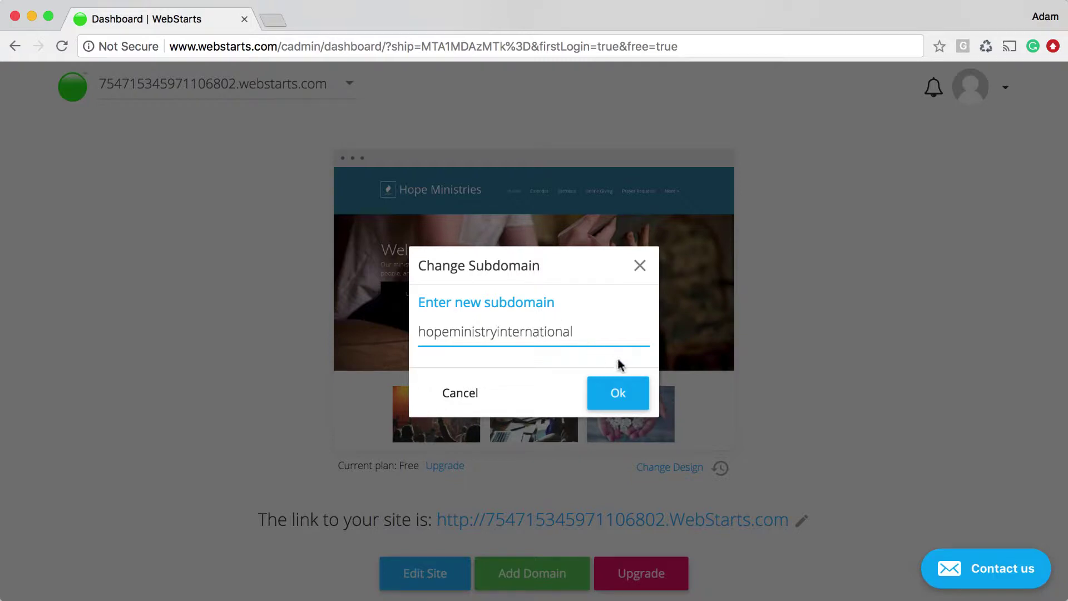
left_click(635, 397)
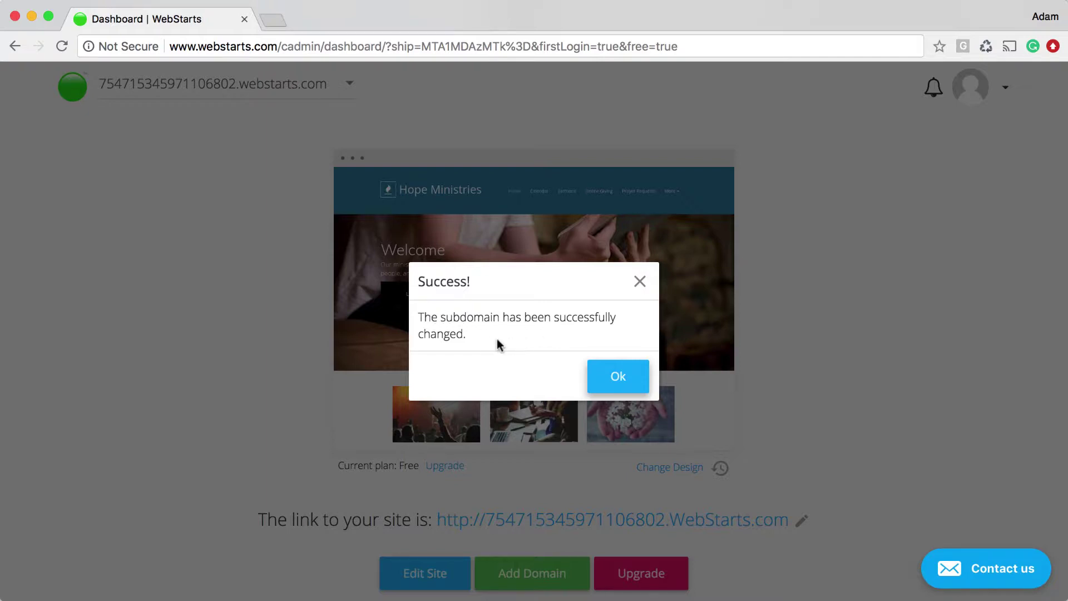
left_click(642, 381)
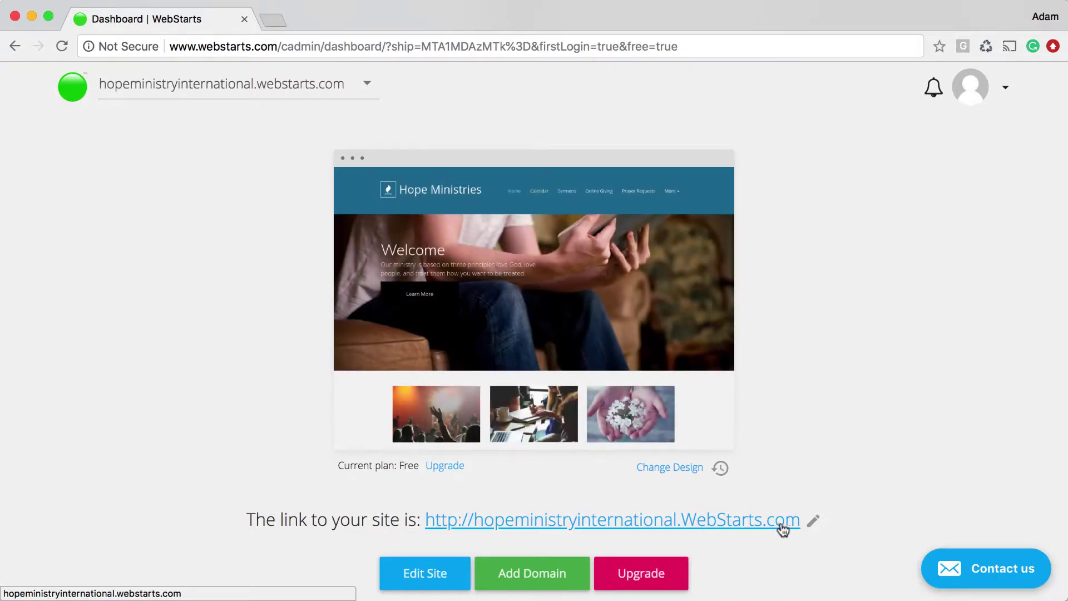
Open Add Domain and enter hopeministeryinternational.com as the desired domain name
scroll(940, 523, "down", 3)
scroll(945, 524, "down", 2)
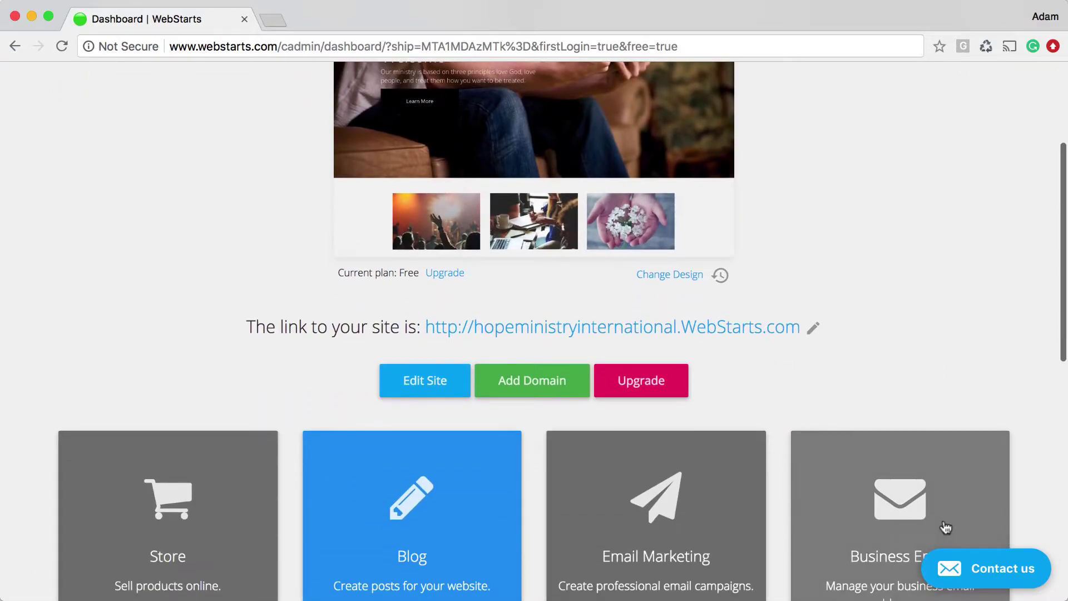
left_click(564, 394)
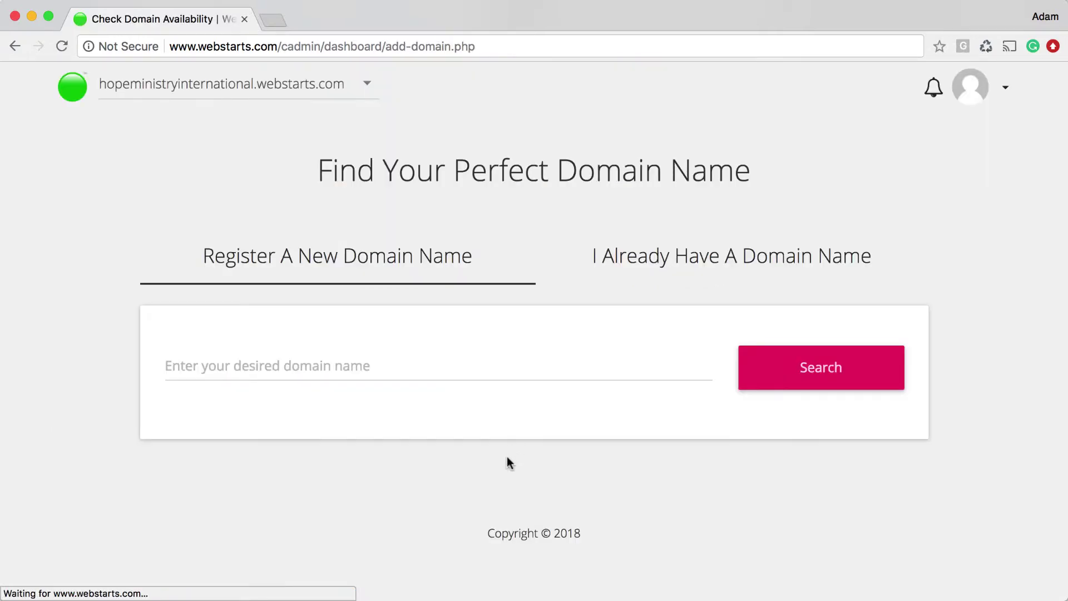
left_click(460, 368)
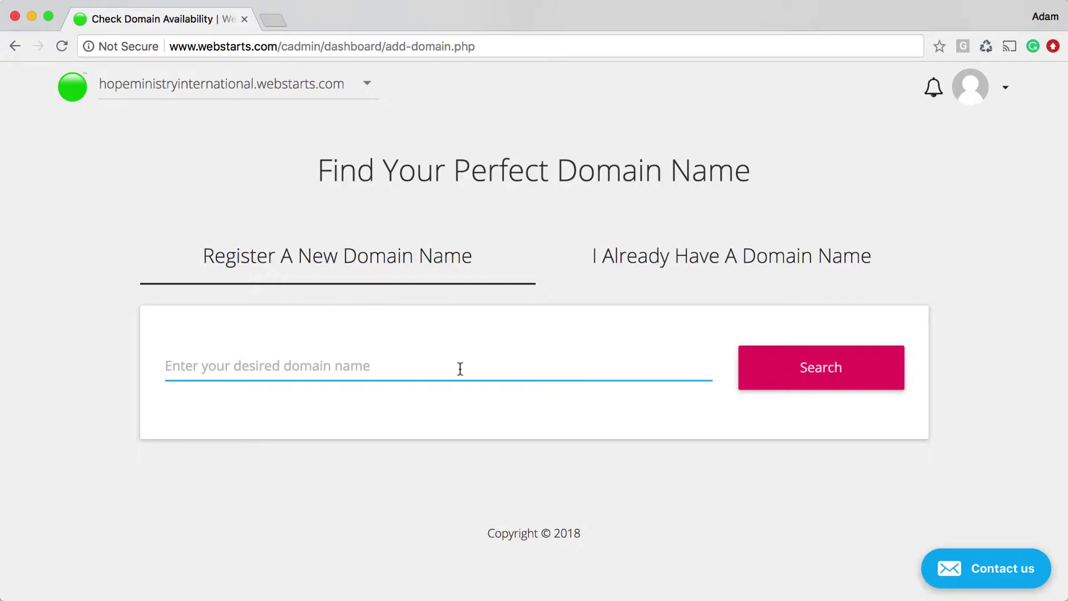
type("hope")
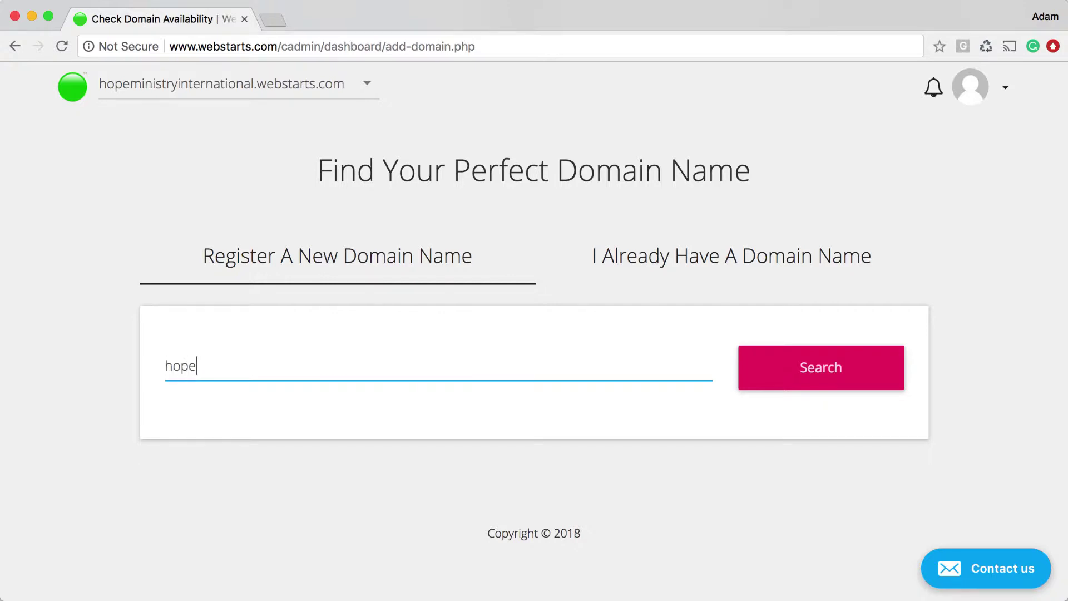
type("ministeryinteran")
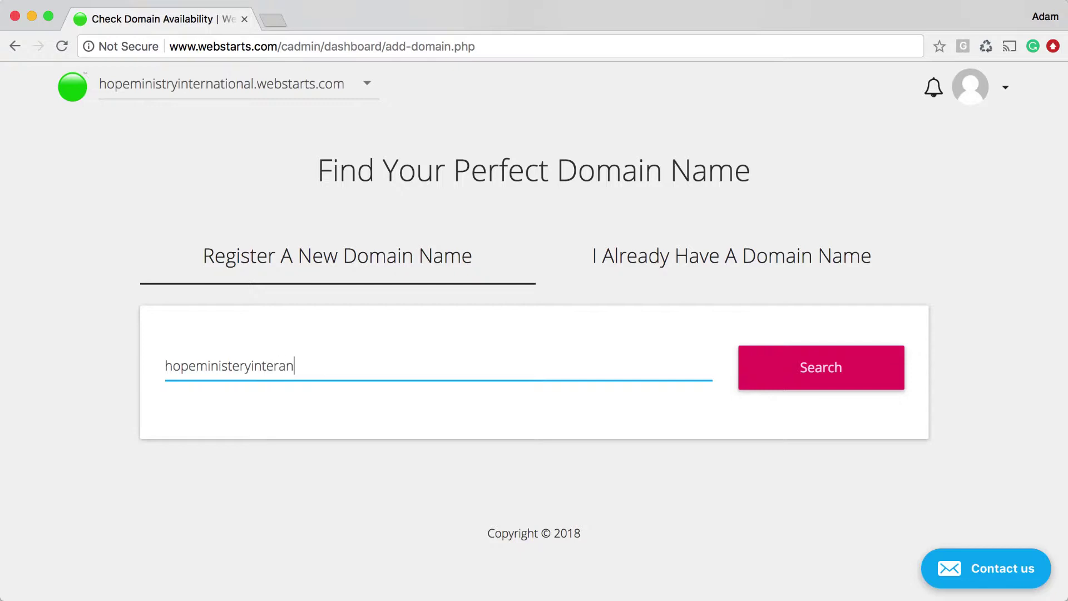
key("BackSpace")
key("BackSpace")
type("national")
key("BackSpace")
key("BackSpace")
type("al.com")
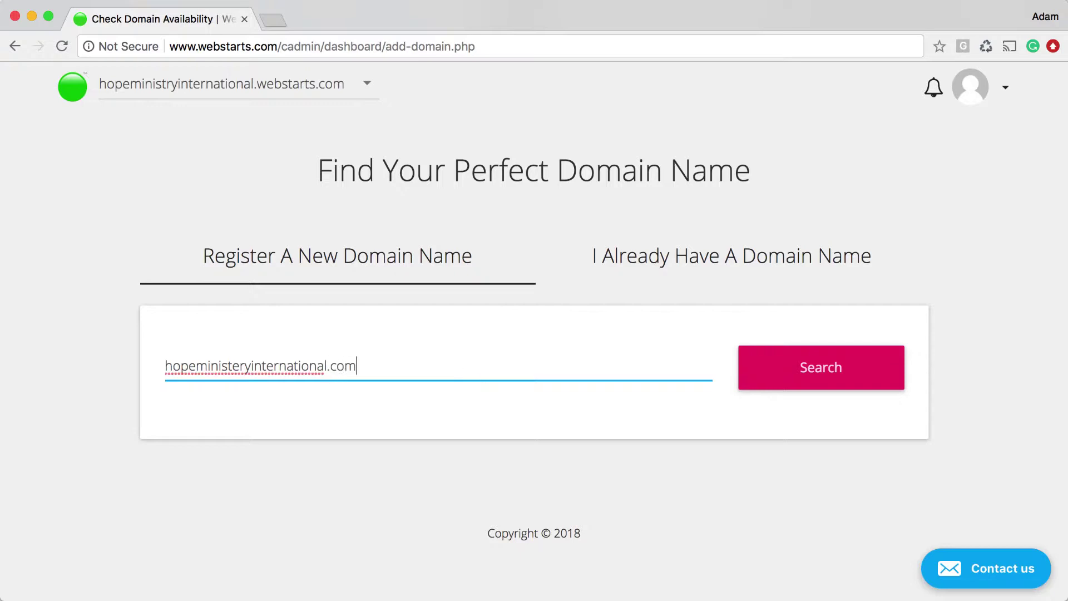
left_click(801, 389)
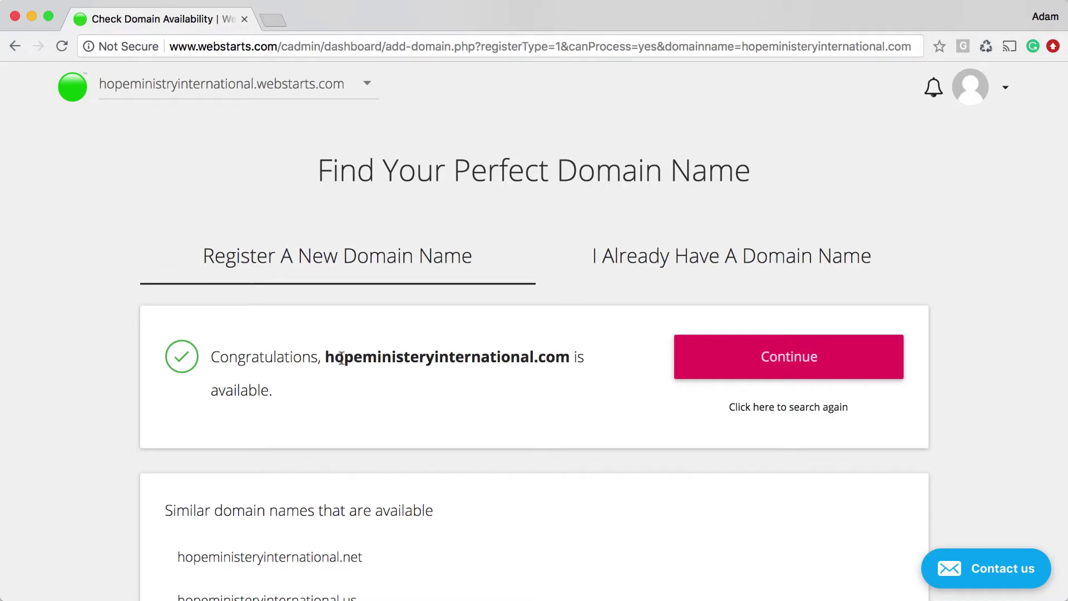
left_click_drag(325, 356, 581, 370)
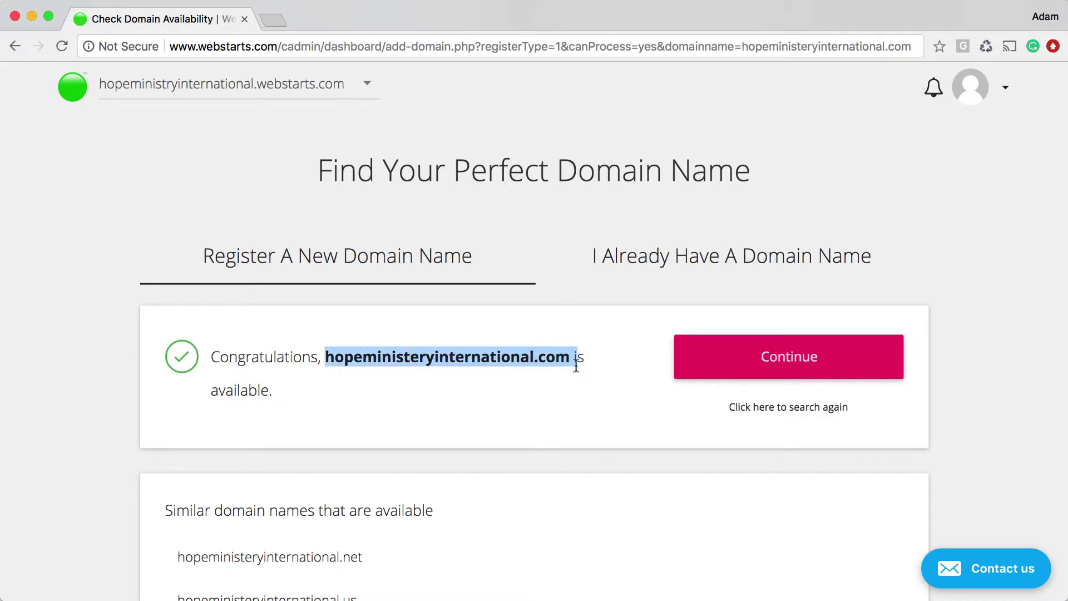
left_click_drag(576, 367, 576, 378)
left_click(591, 390)
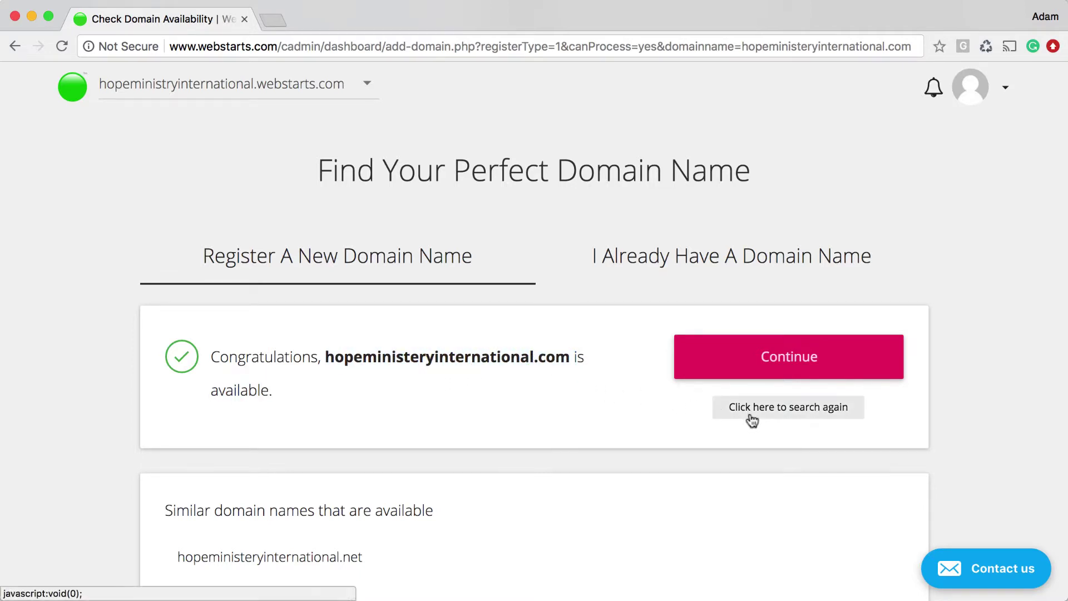
scroll(697, 439, "down", 5)
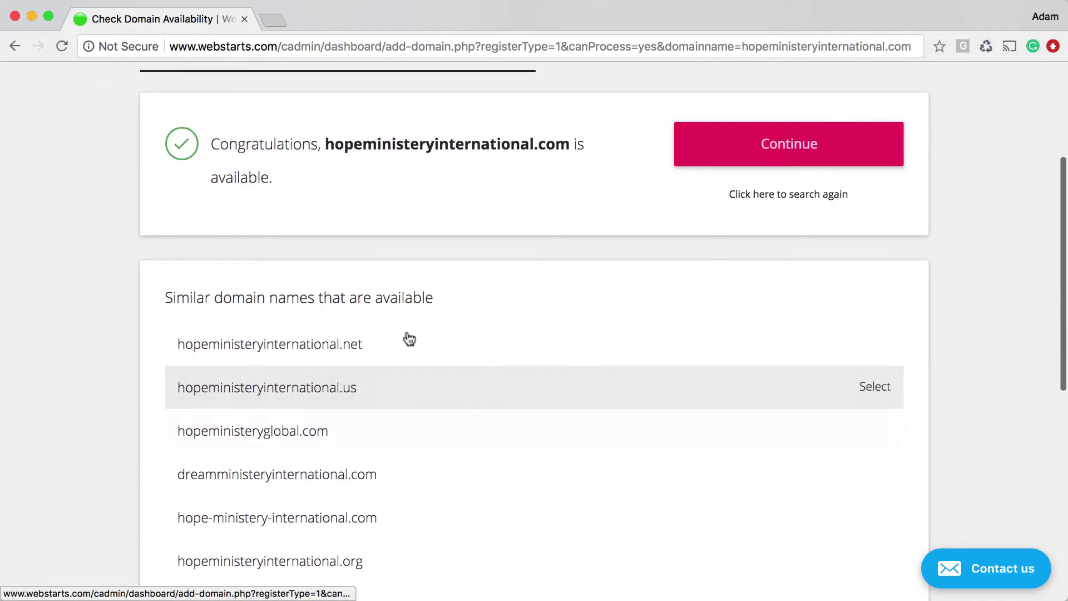
scroll(409, 362, "down", 4)
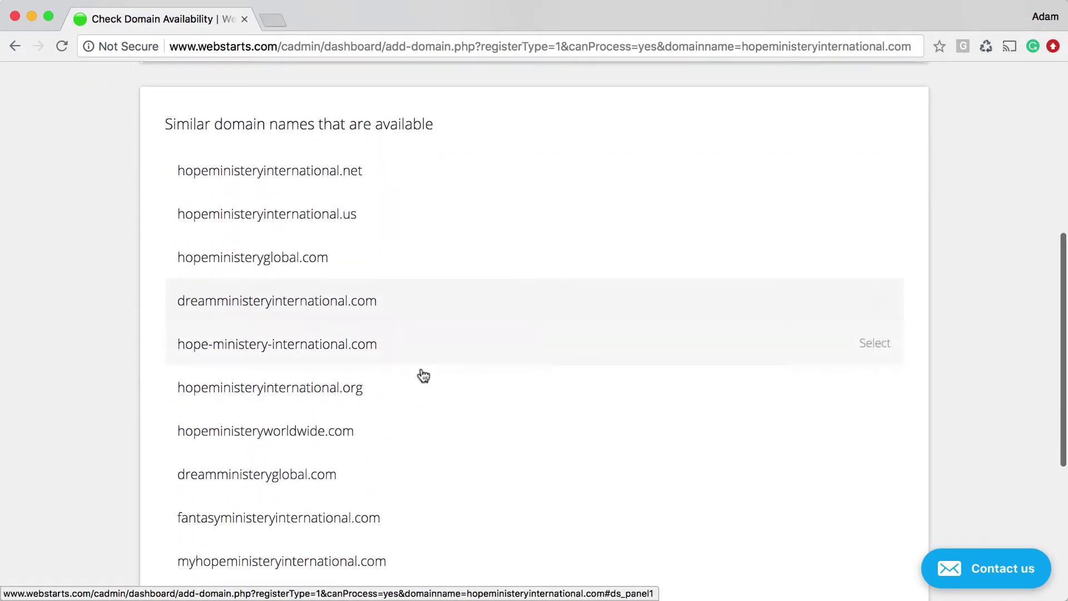
scroll(428, 380, "down", 6)
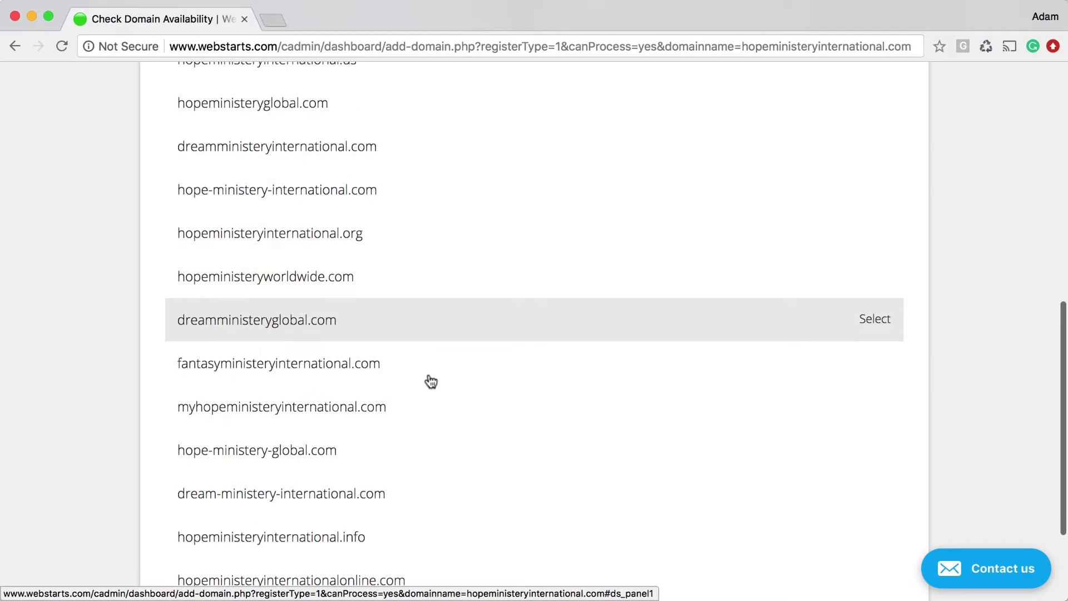
scroll(432, 381, "up", 15)
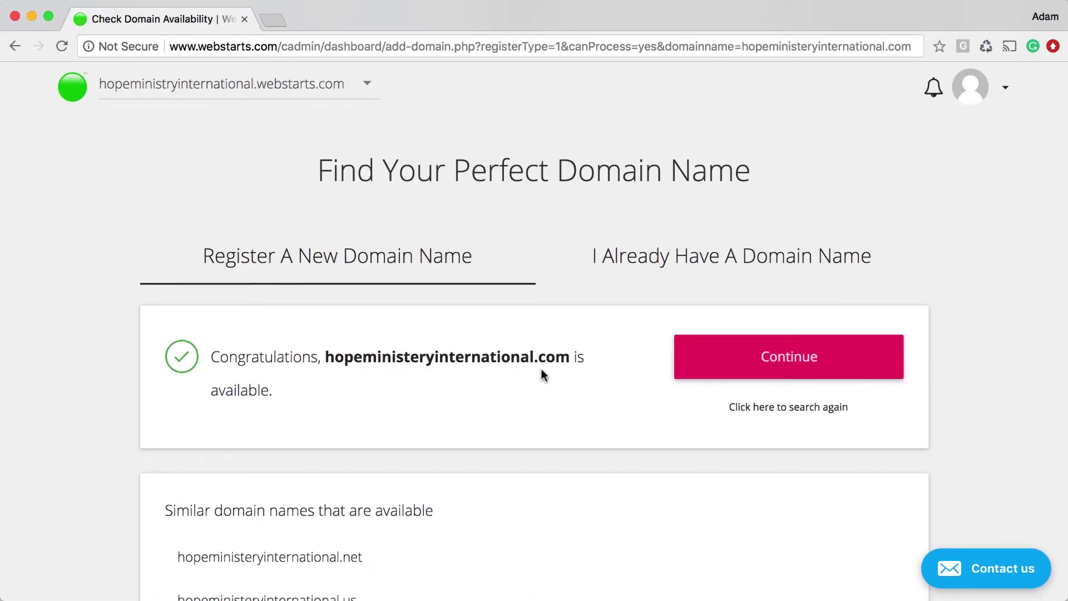
left_click(722, 367)
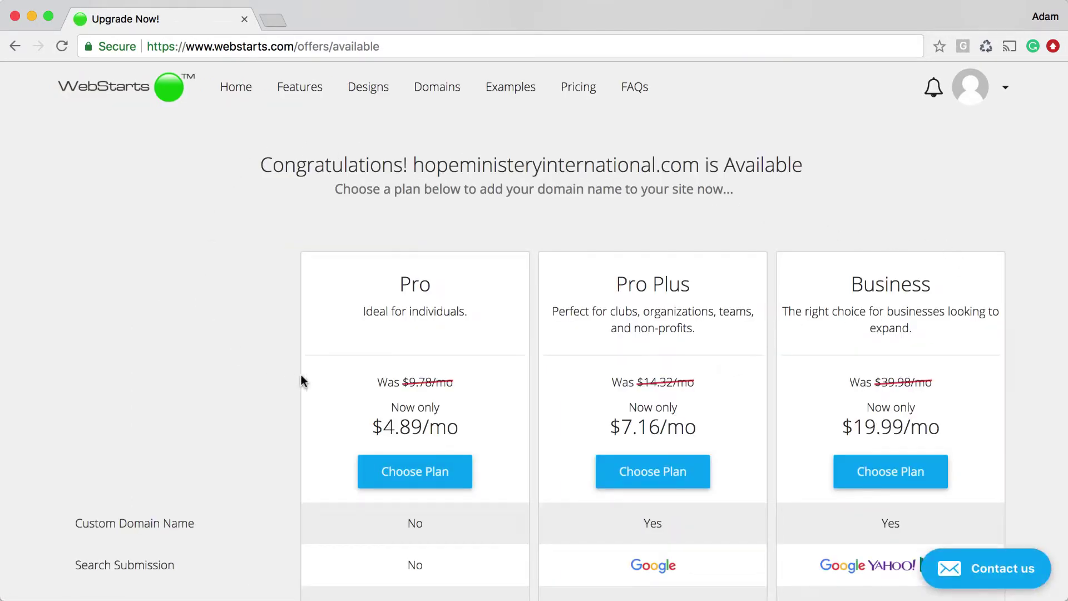
left_click(15, 49)
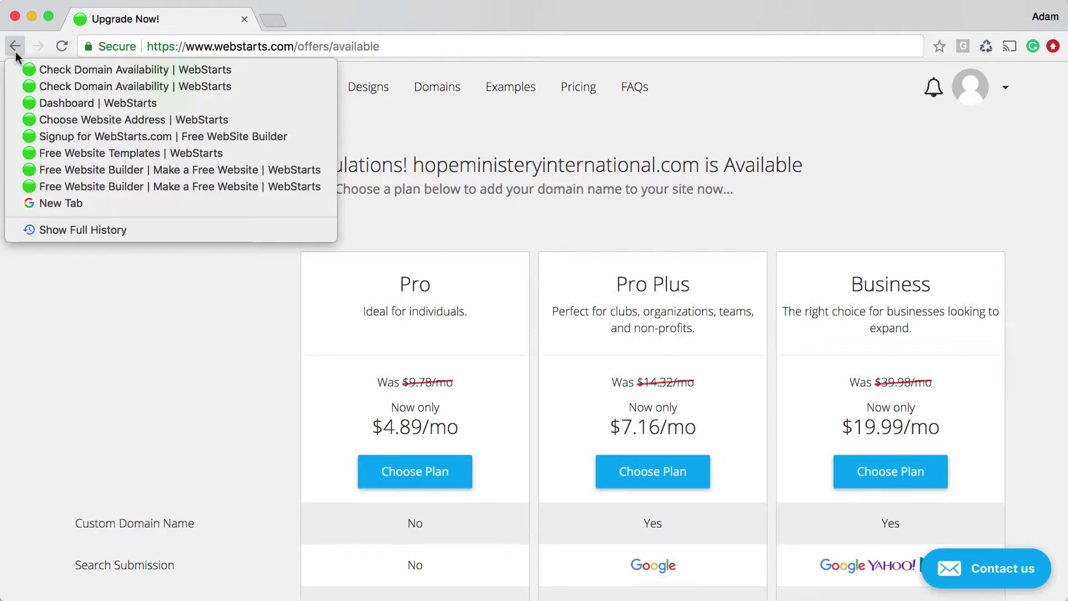
left_click(15, 49)
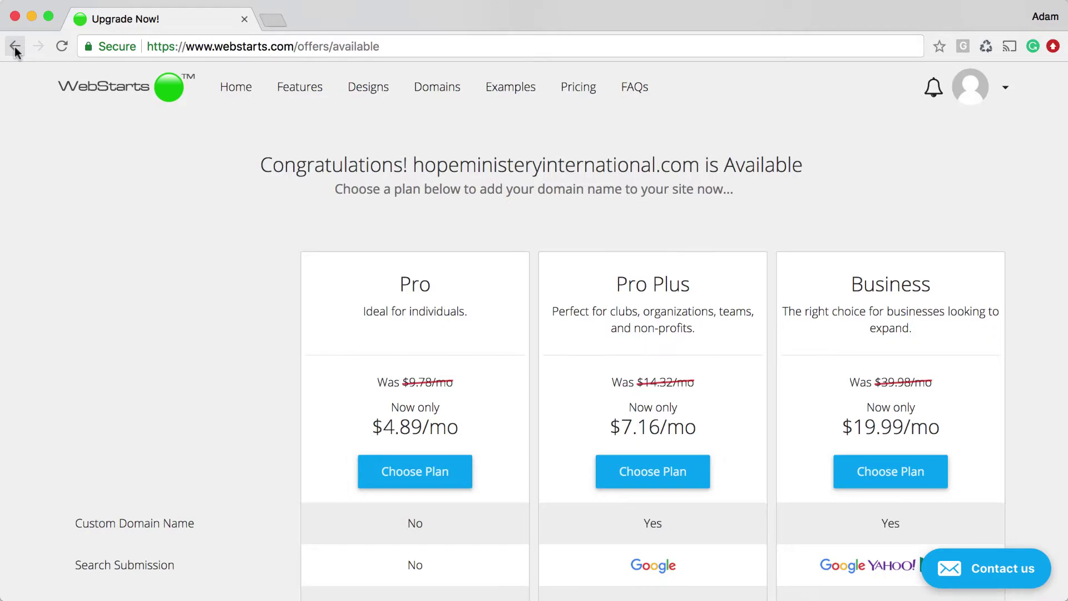
left_click(15, 48)
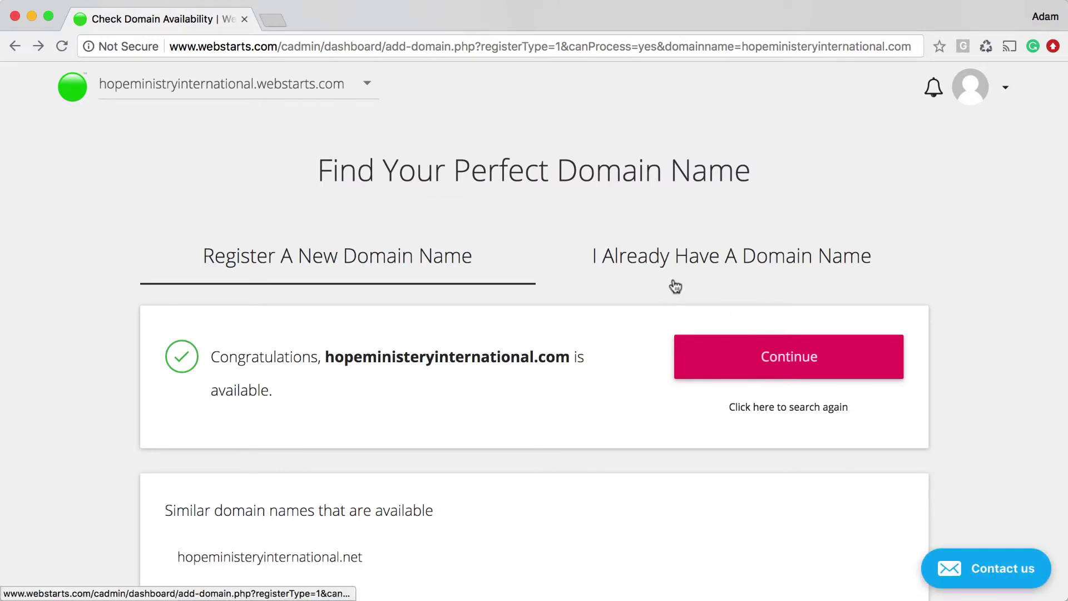
Under 'I Already Have A Domain Name', check hopeministryinternational.com and see it is available
left_click(704, 258)
left_click(596, 366)
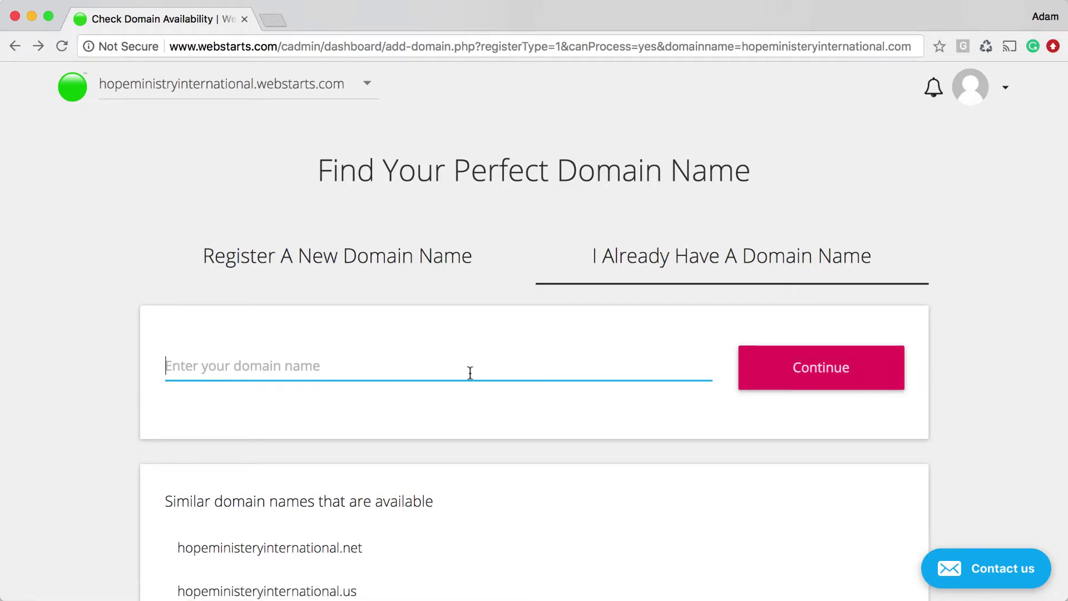
type("hope")
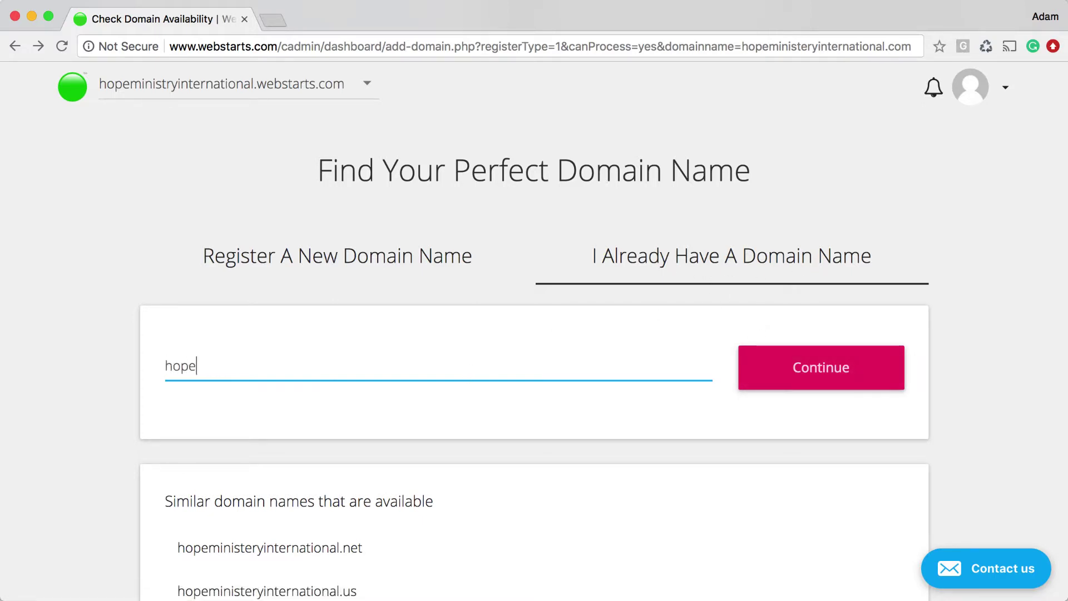
type("ministryint")
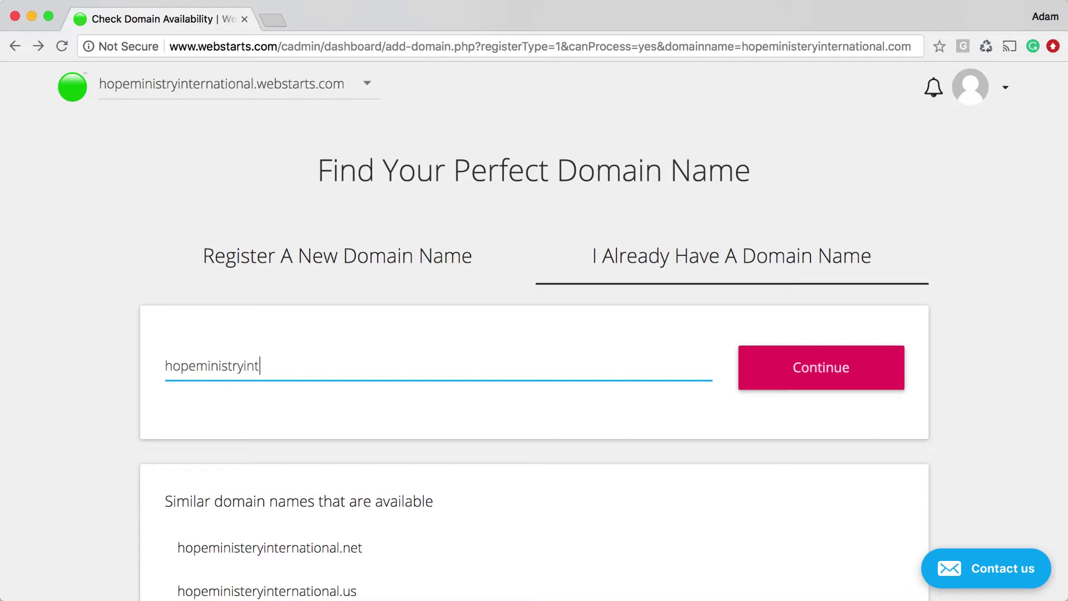
type("ernational.com")
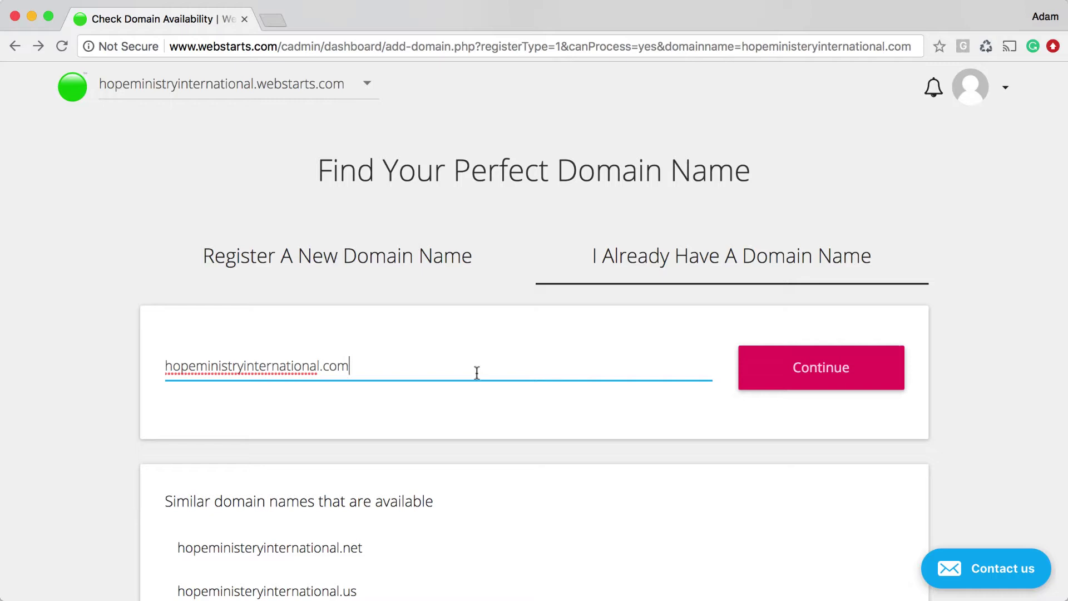
left_click(797, 378)
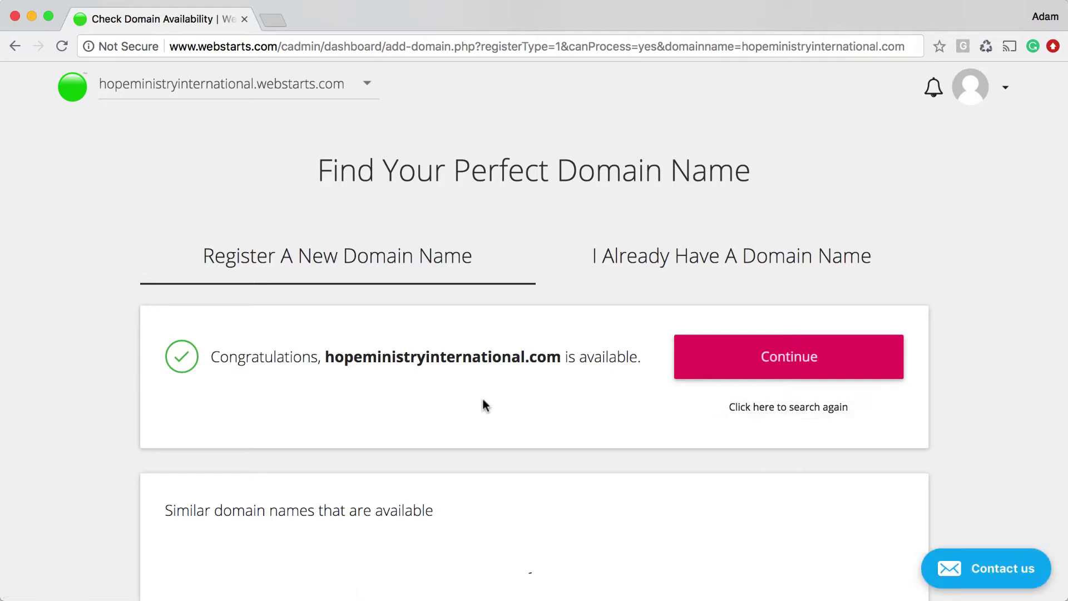
left_click_drag(321, 357, 562, 371)
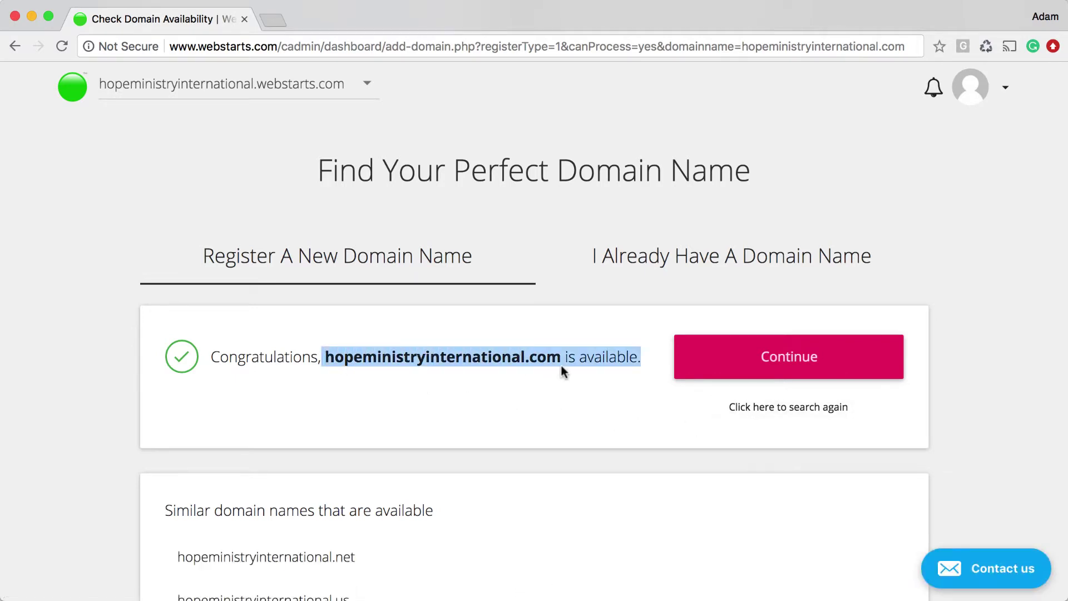
left_click(714, 370)
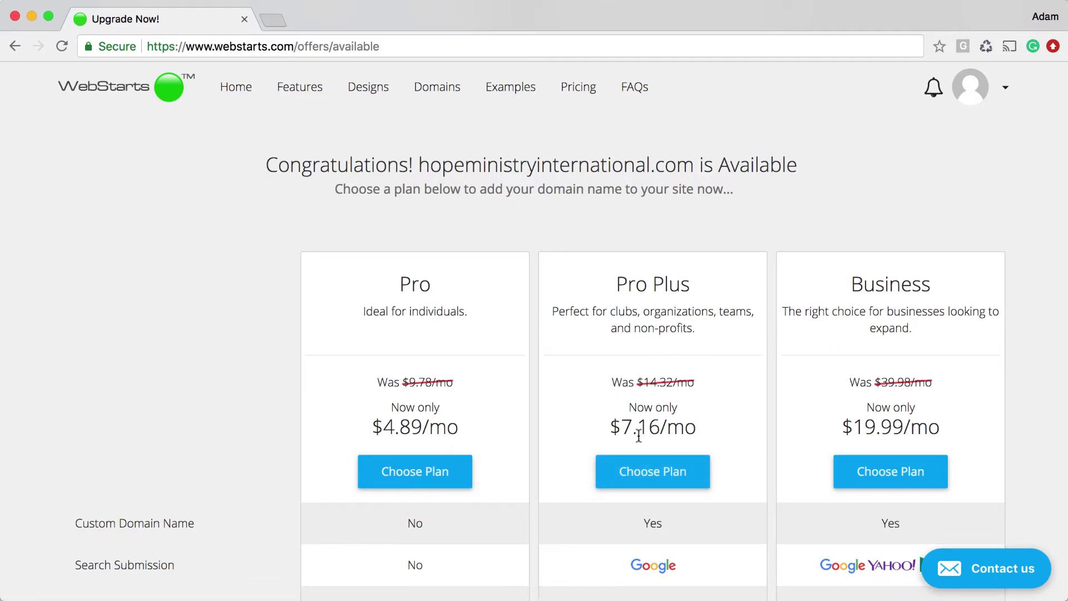
left_click(11, 49)
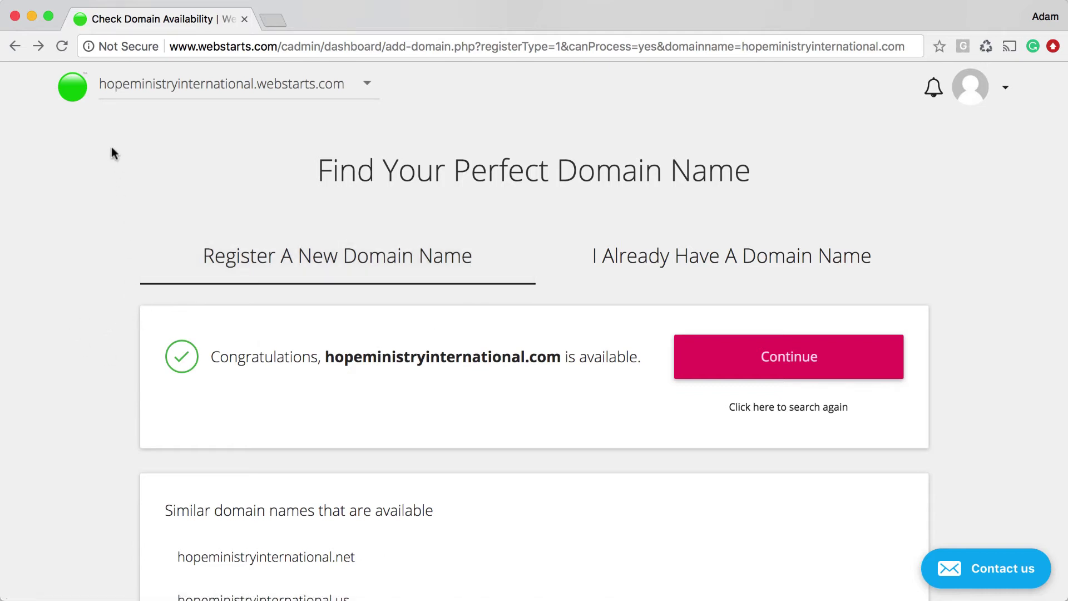
Return to the Hope Ministries dashboard, opening and cancelling Change Subdomain without changes
left_click(71, 100)
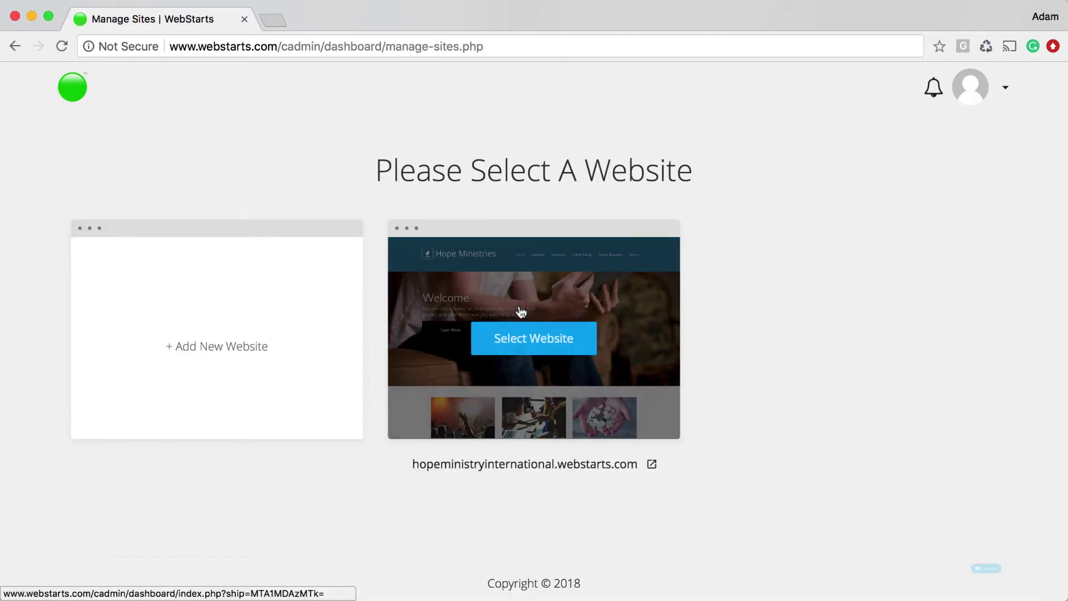
left_click(520, 311)
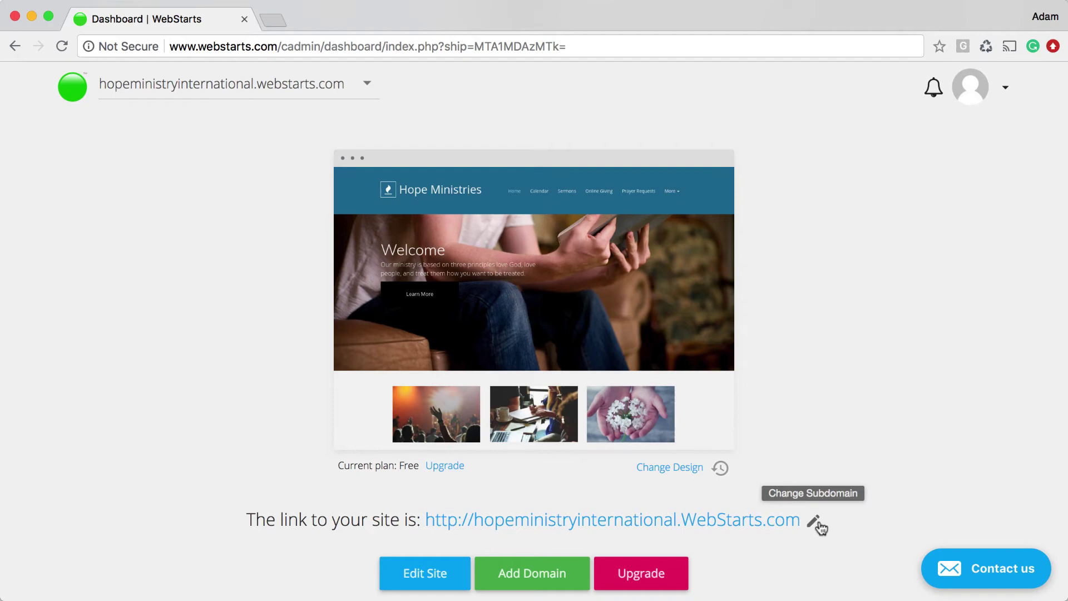
left_click(816, 522)
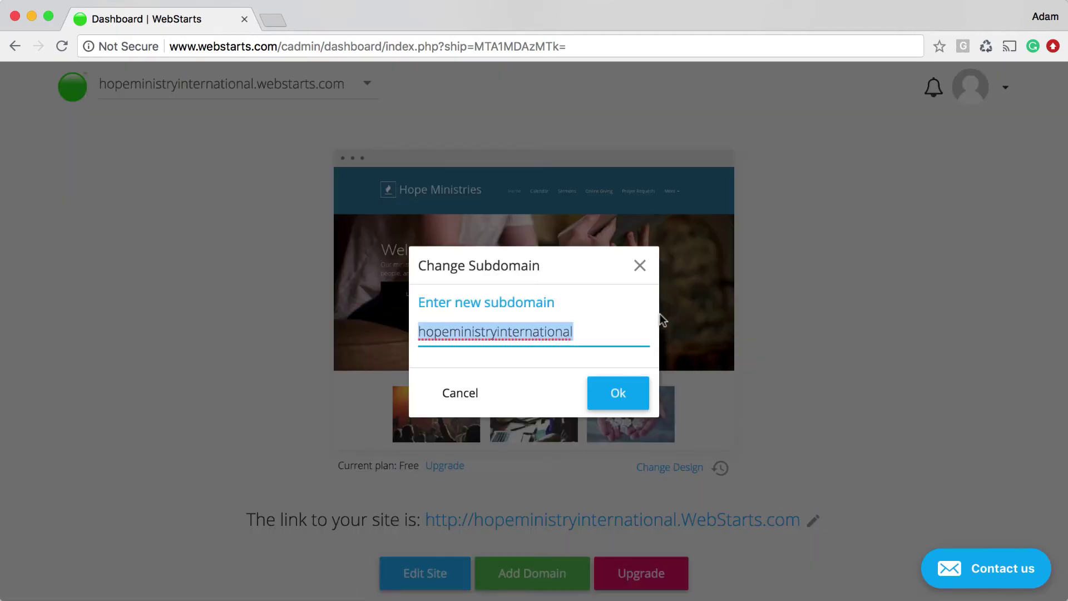
left_click(639, 266)
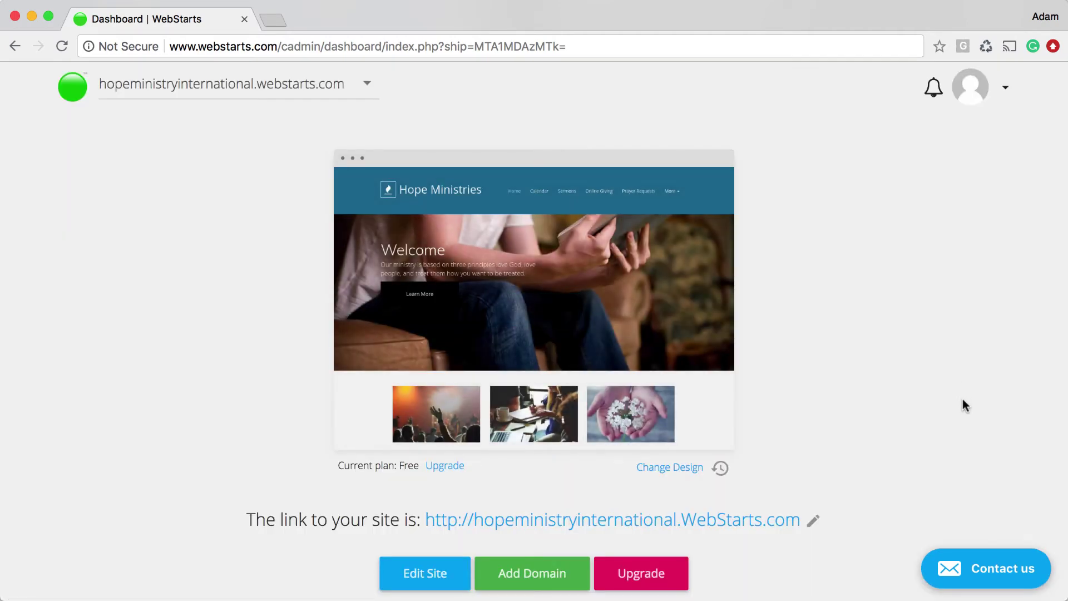